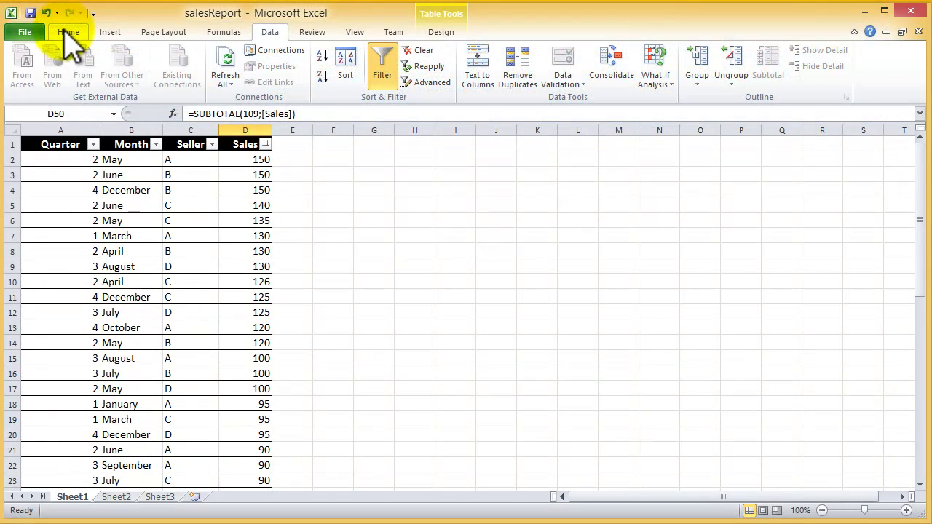
Switch the ribbon to the Home tab for the sorted sales table
click(66, 33)
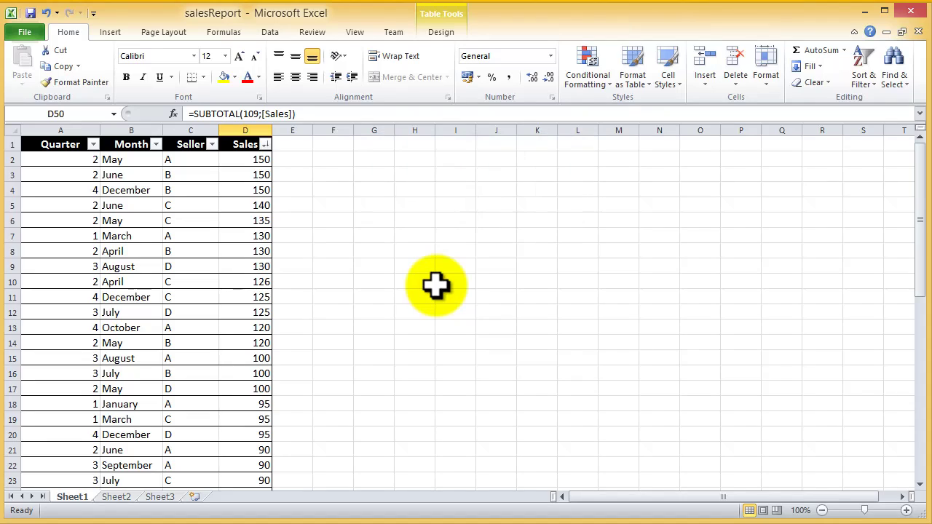
Start a new PivotTable from Table1 through the Insert tab's PivotTable dropdown
click(110, 34)
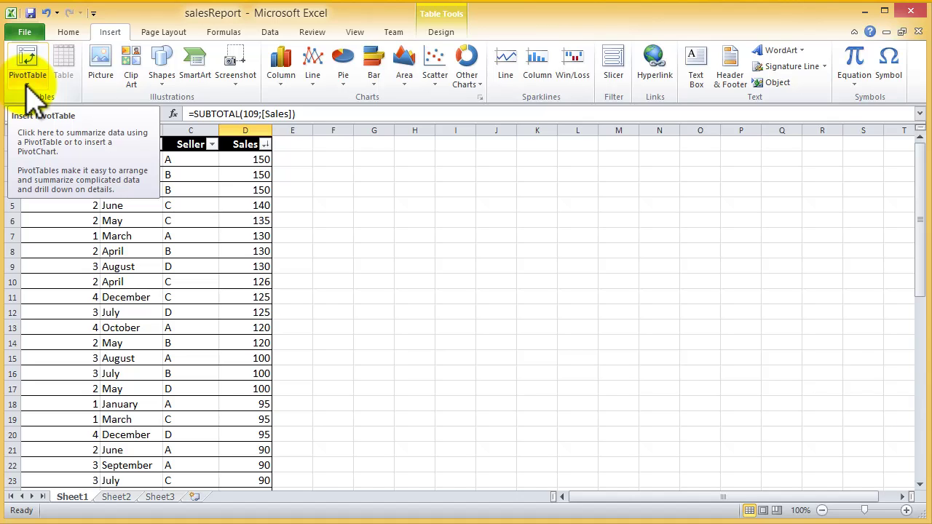
click(26, 83)
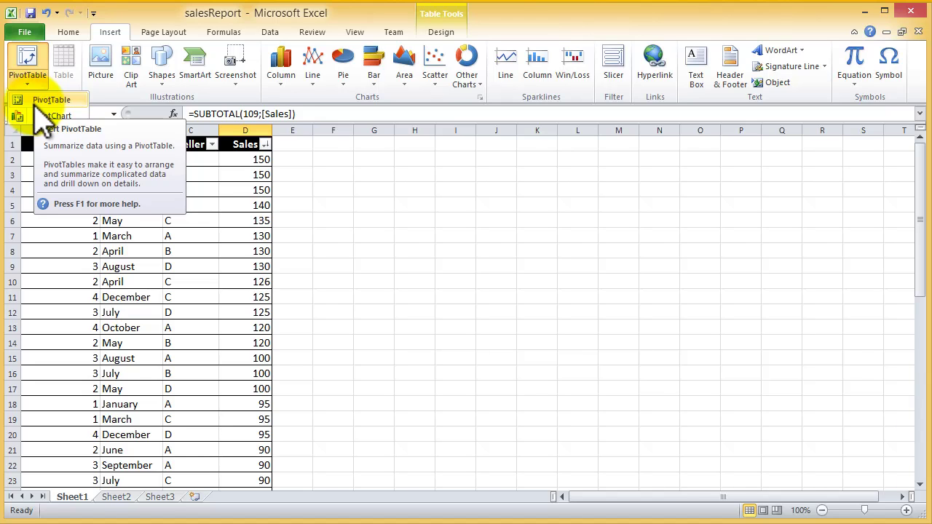
click(51, 99)
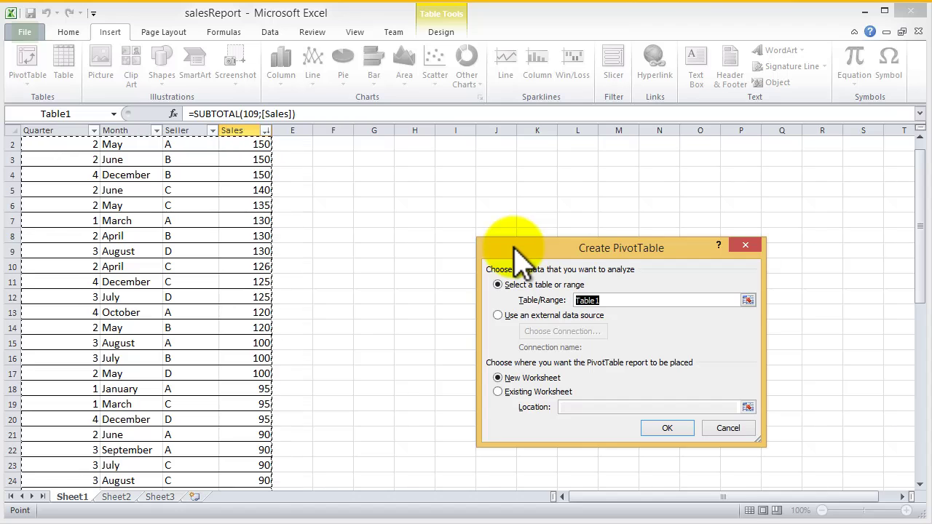
Create the empty PivotTable on a new worksheet, Sheet4, instead of at cell I3
drag(514, 247, 462, 168)
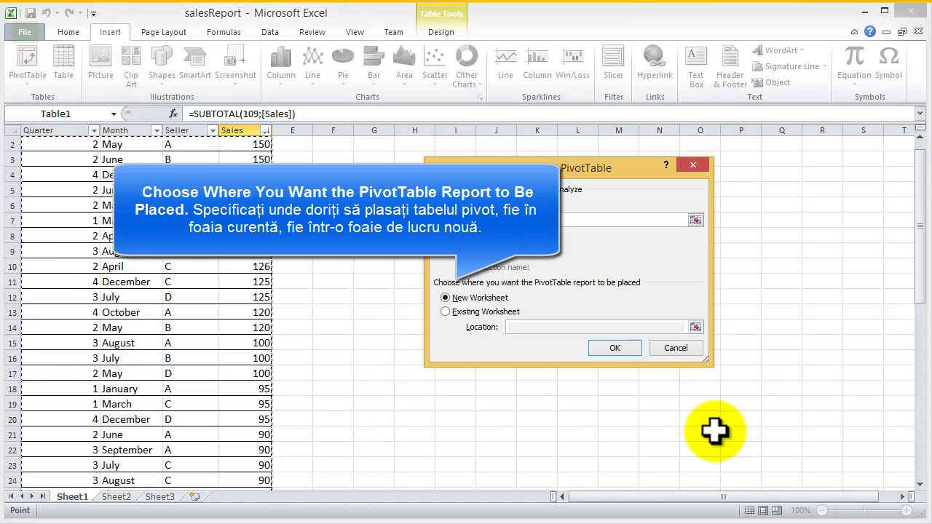
click(445, 312)
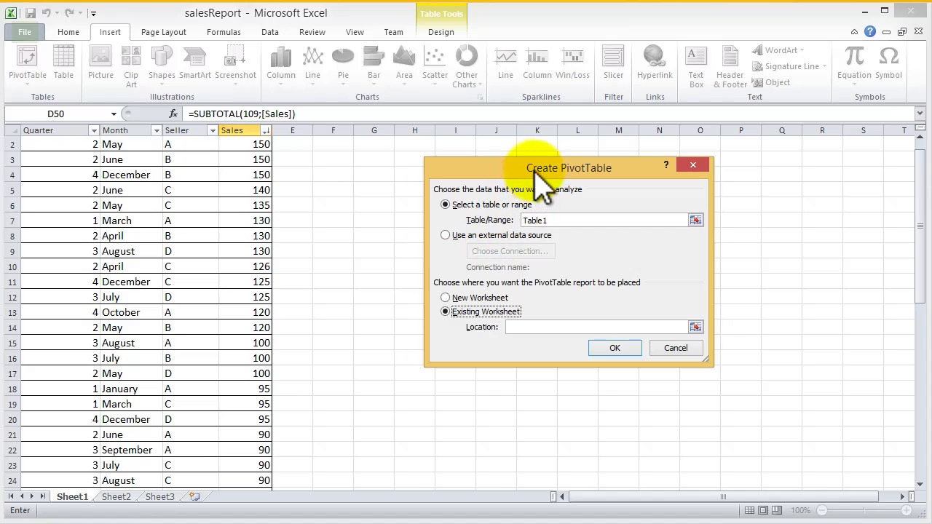
drag(537, 167, 623, 203)
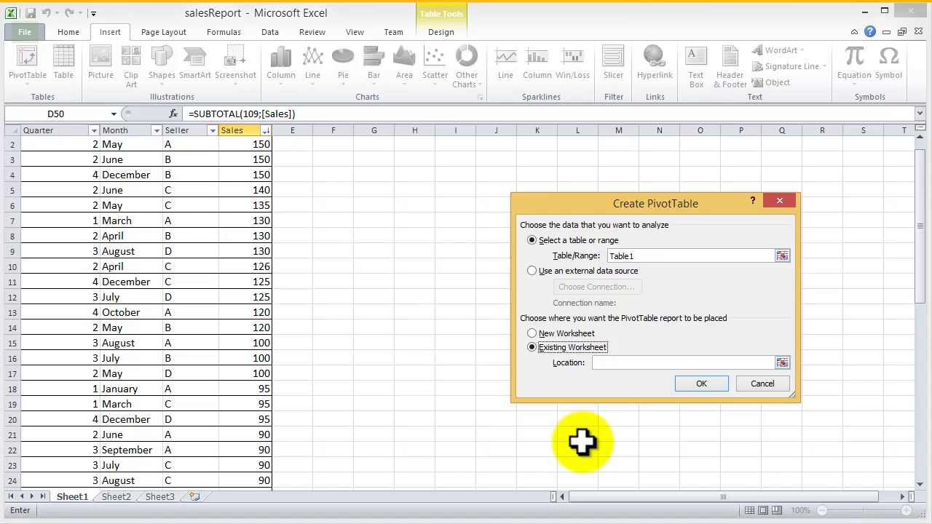
click(448, 156)
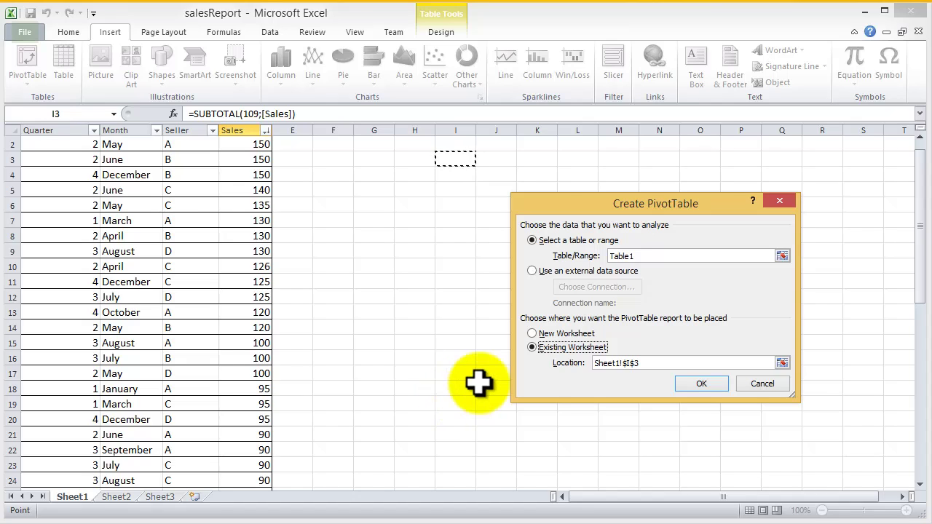
click(532, 333)
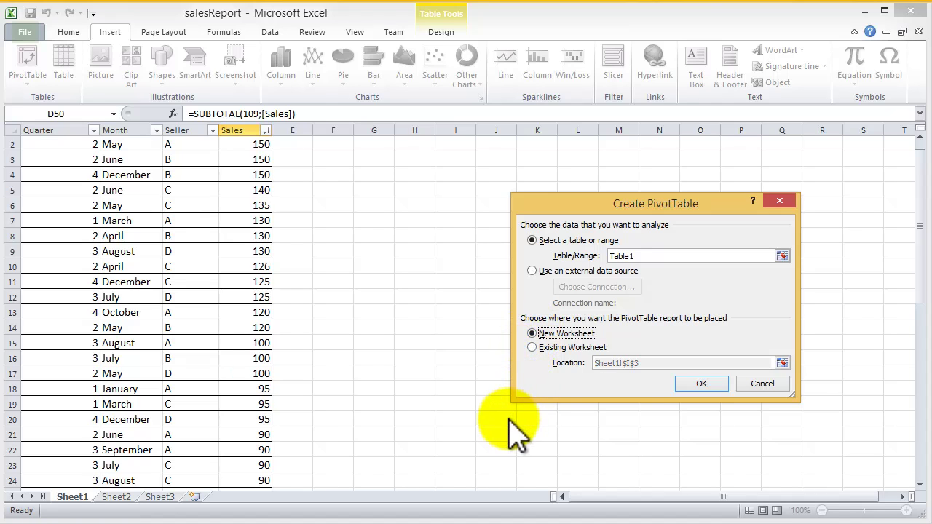
click(701, 385)
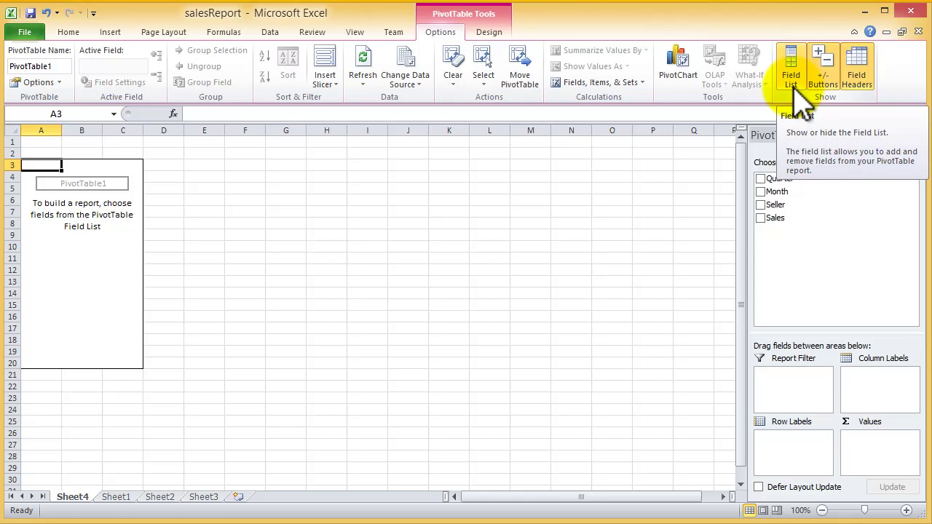
click(800, 102)
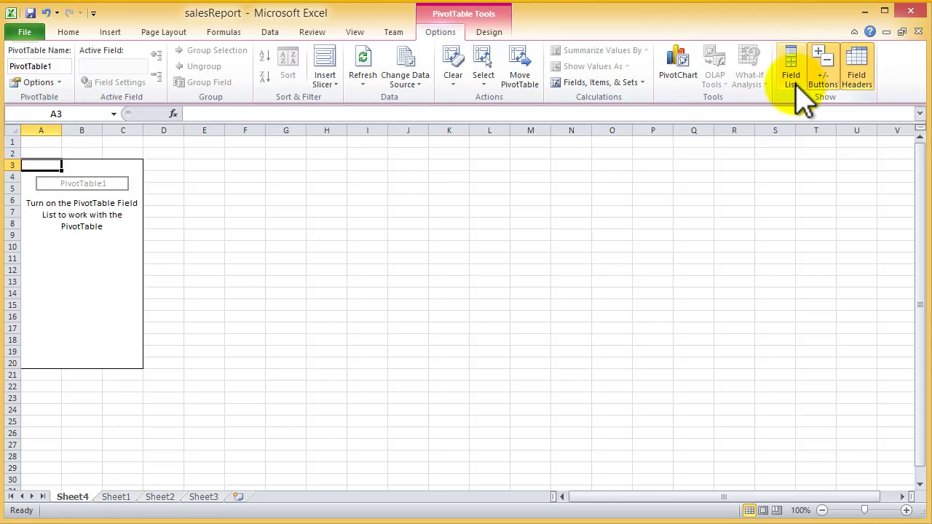
click(796, 84)
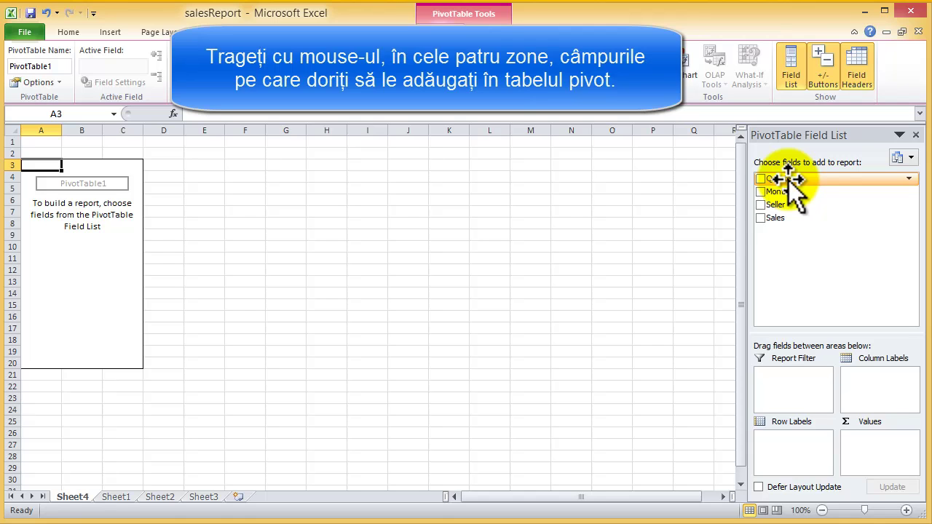
Put Quarter (1–4) in Column Labels and Seller (D, A, B, C) in Row Labels
drag(788, 178, 859, 377)
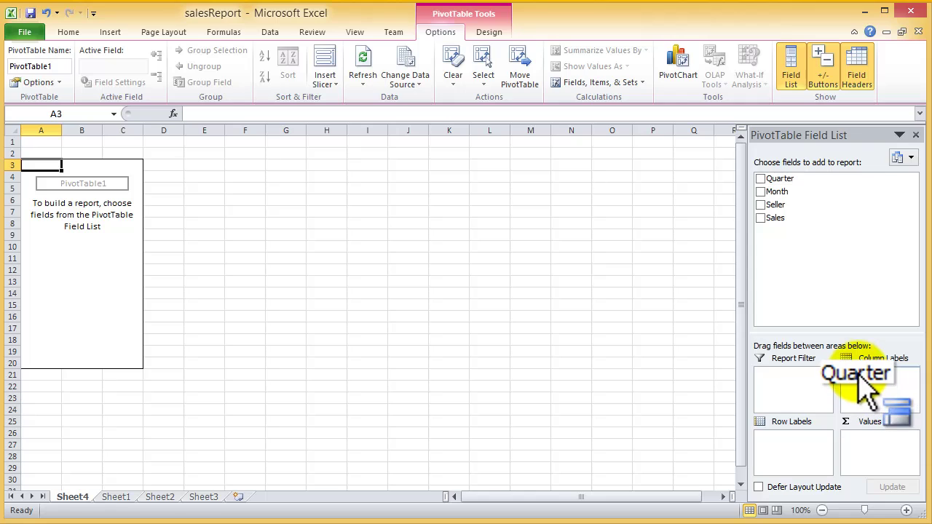
drag(859, 378, 860, 377)
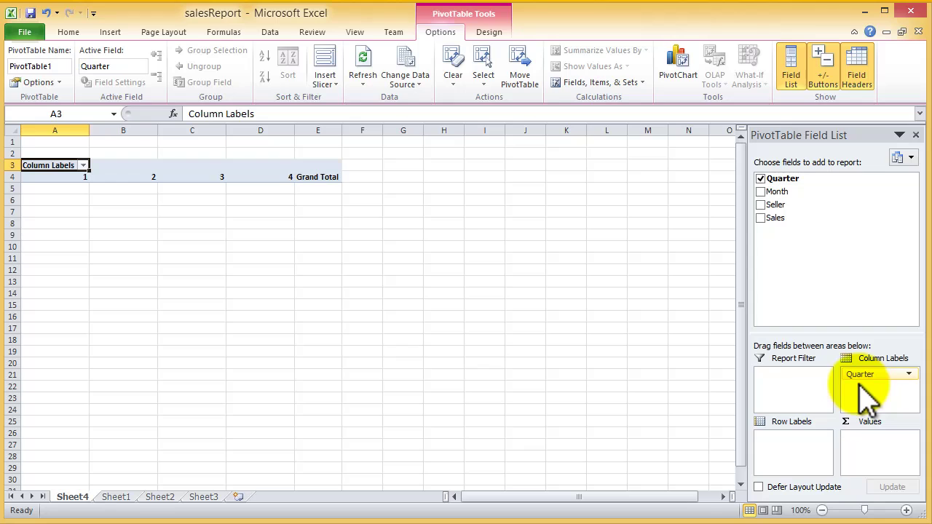
drag(776, 192, 776, 205)
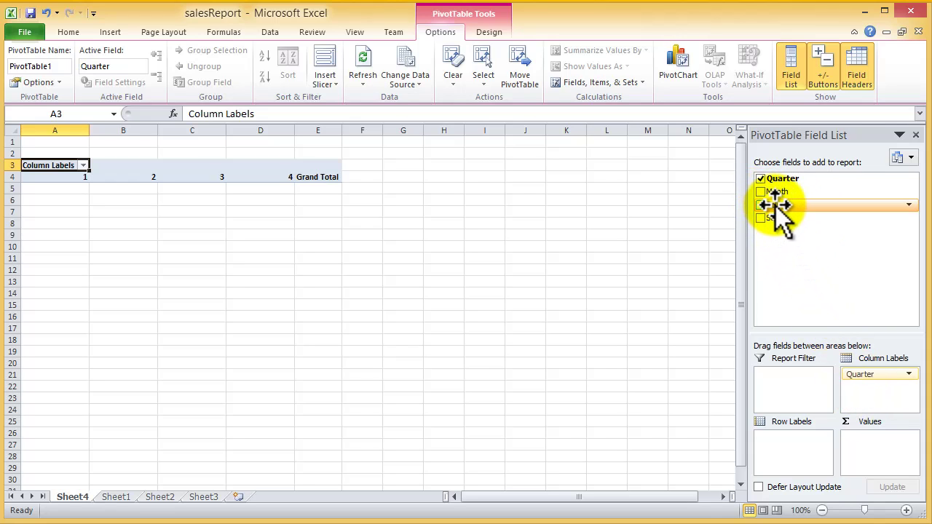
mouse_move(779, 207)
mouse_down()
mouse_move(775, 430)
mouse_move(765, 437)
mouse_up()
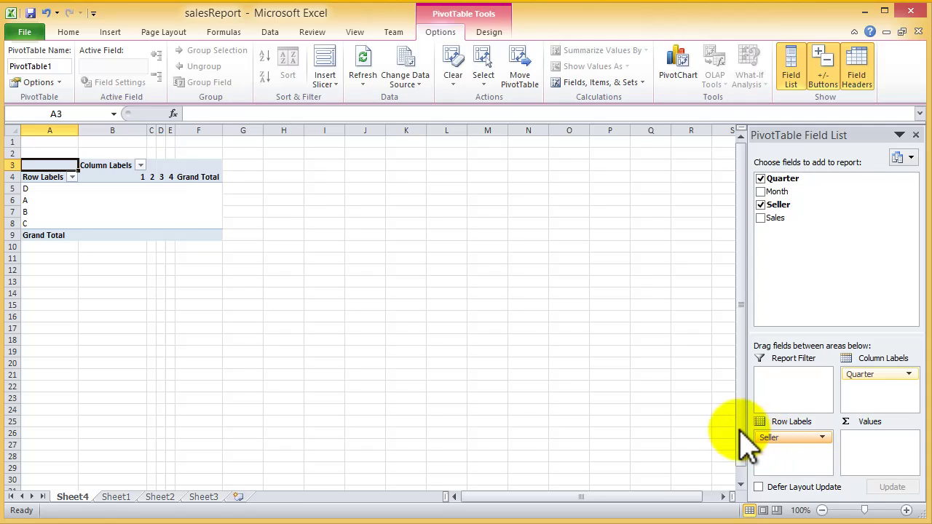
click(72, 178)
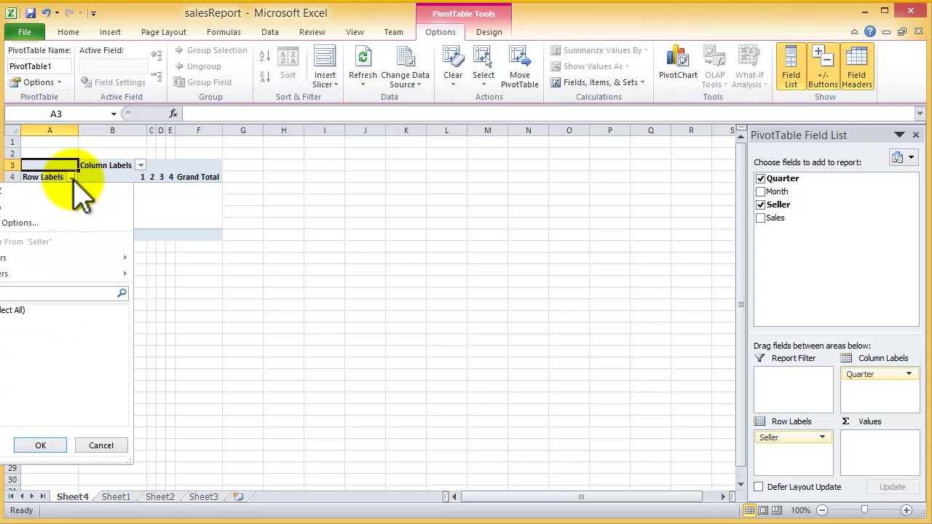
Set the Seller field's sort order to Manual in its sort options
click(48, 223)
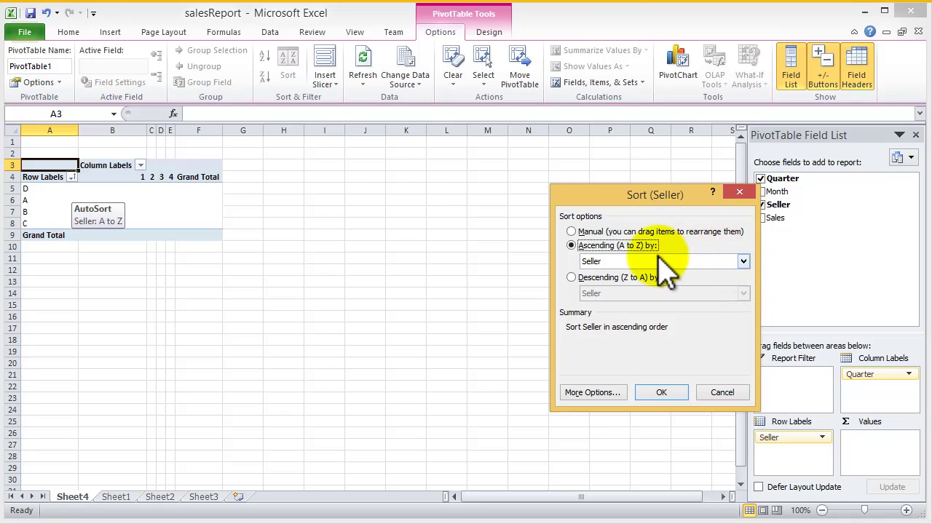
click(572, 232)
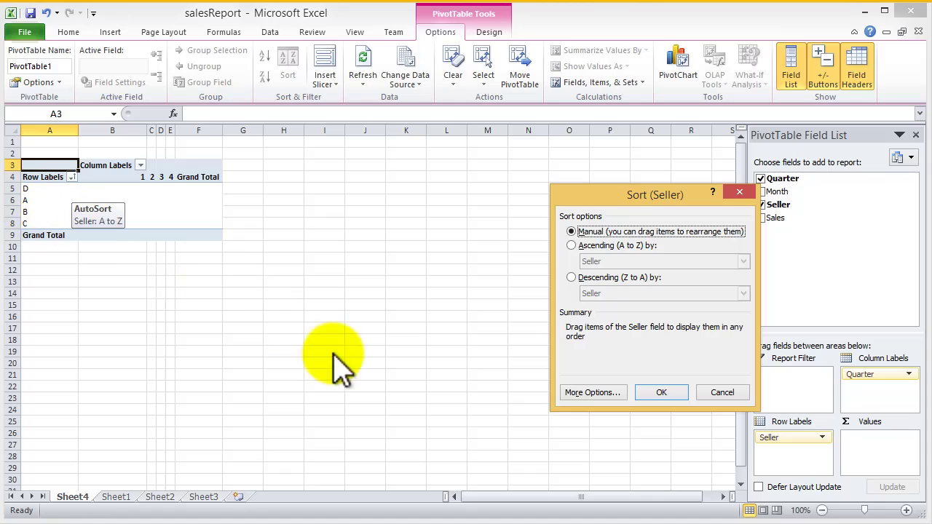
click(659, 392)
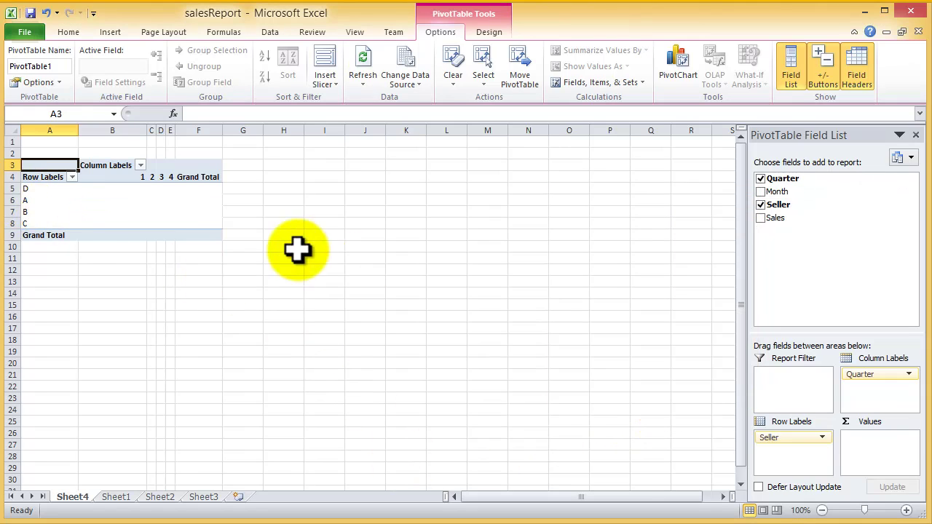
click(63, 198)
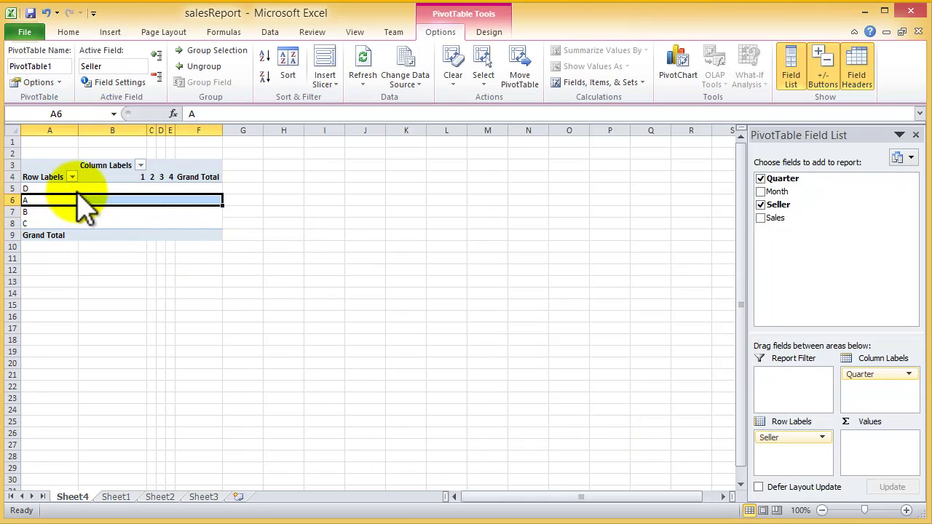
Drag the B and C seller rows above D so sellers read A, B, C, D
drag(78, 195, 77, 194)
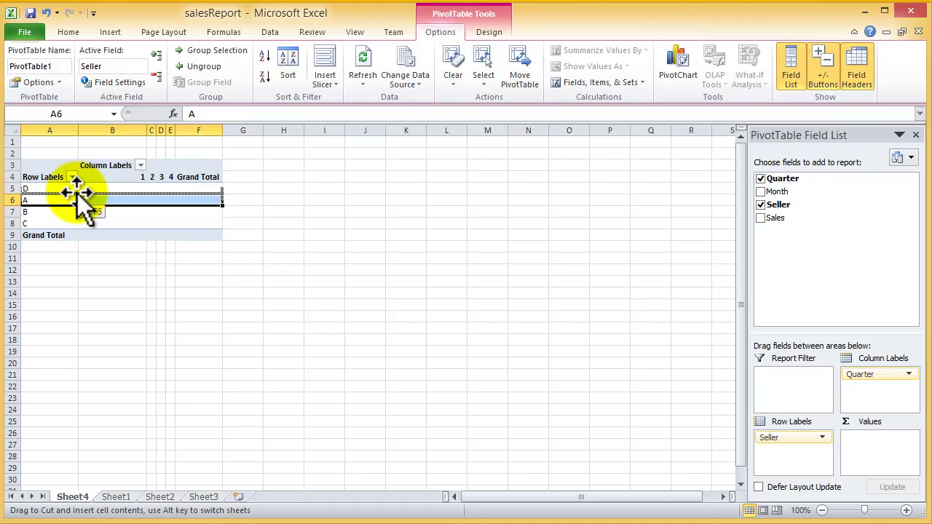
drag(77, 193, 75, 187)
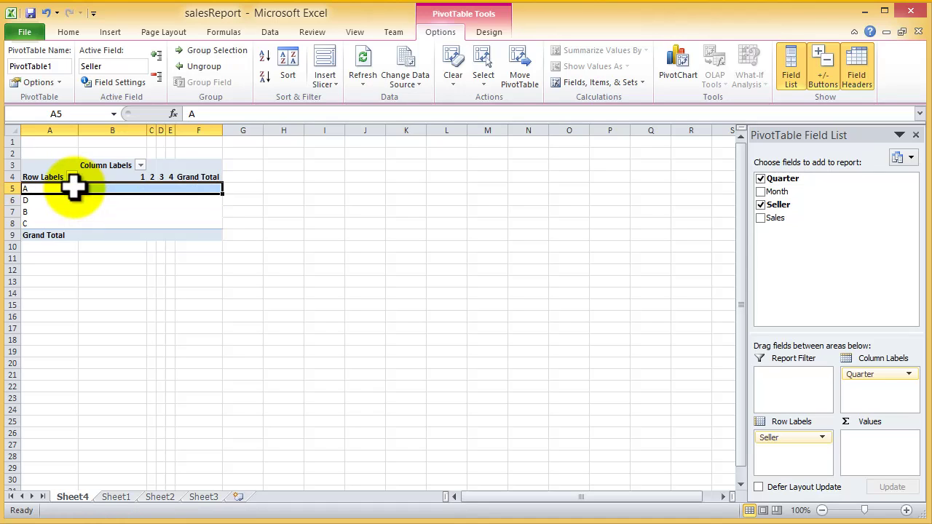
click(29, 211)
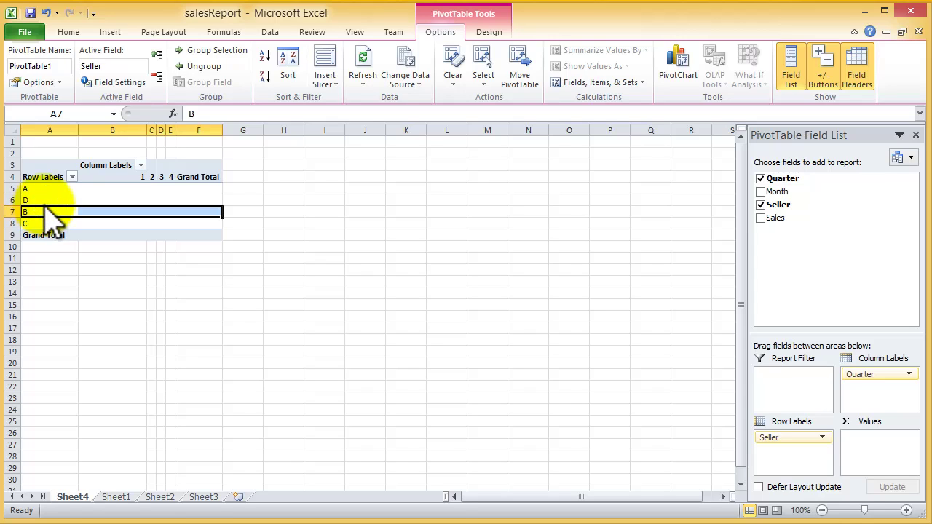
drag(45, 207, 44, 195)
click(29, 224)
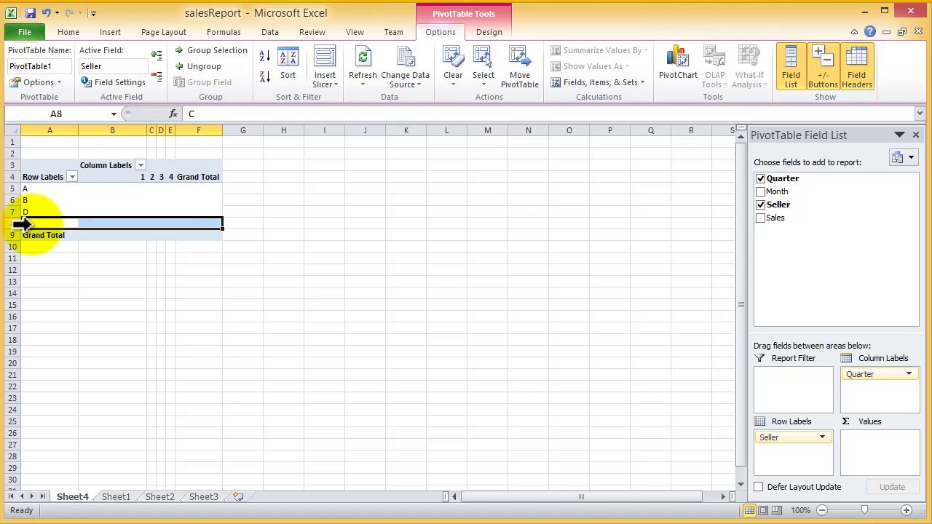
drag(45, 224, 46, 208)
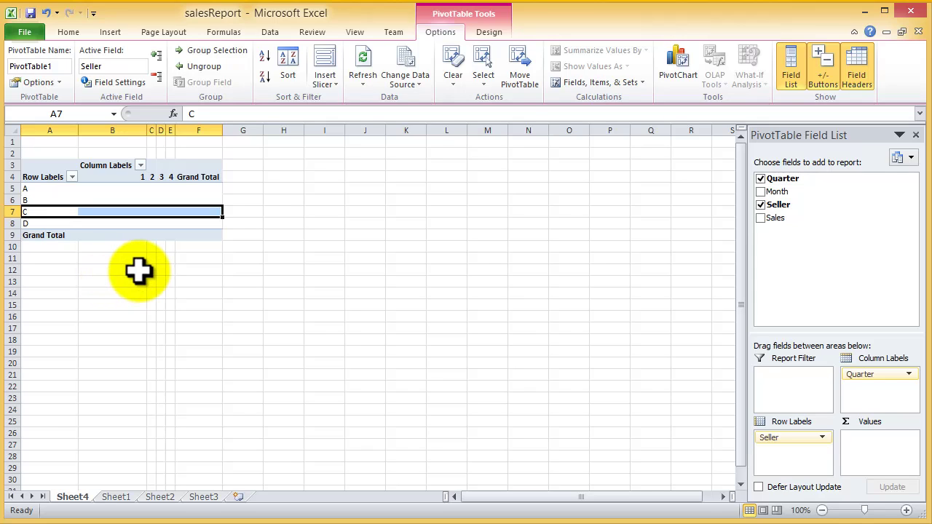
click(139, 271)
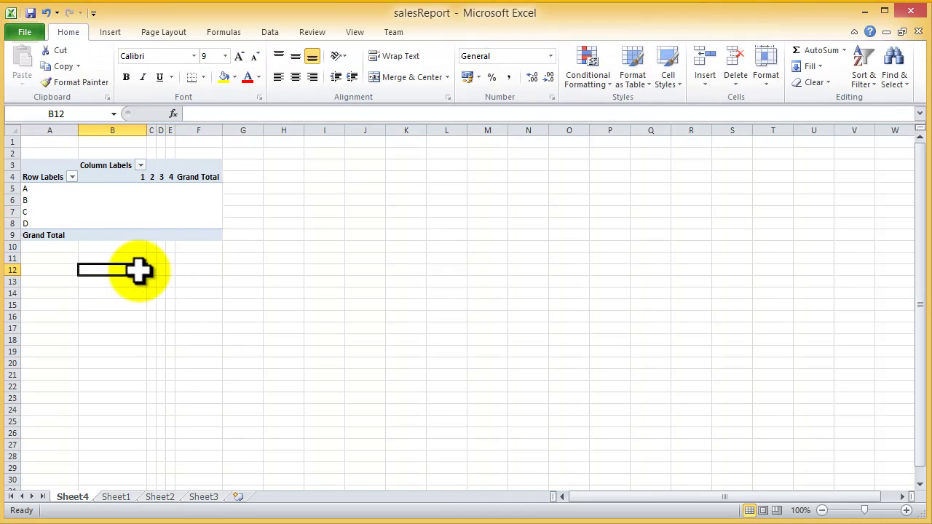
click(28, 200)
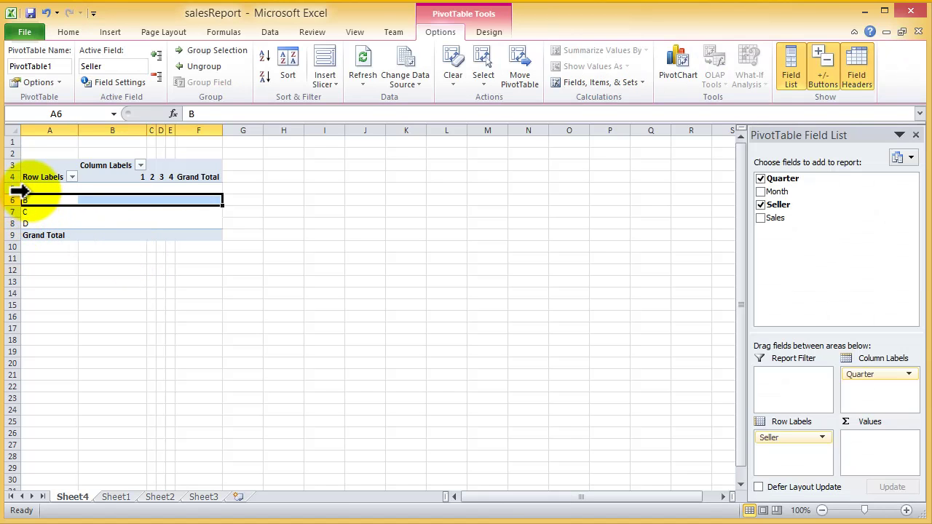
click(24, 187)
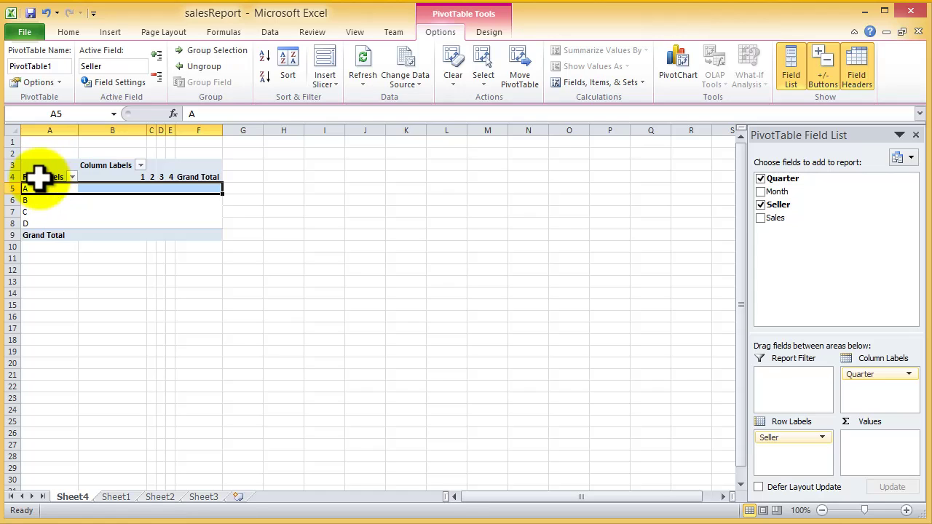
click(38, 178)
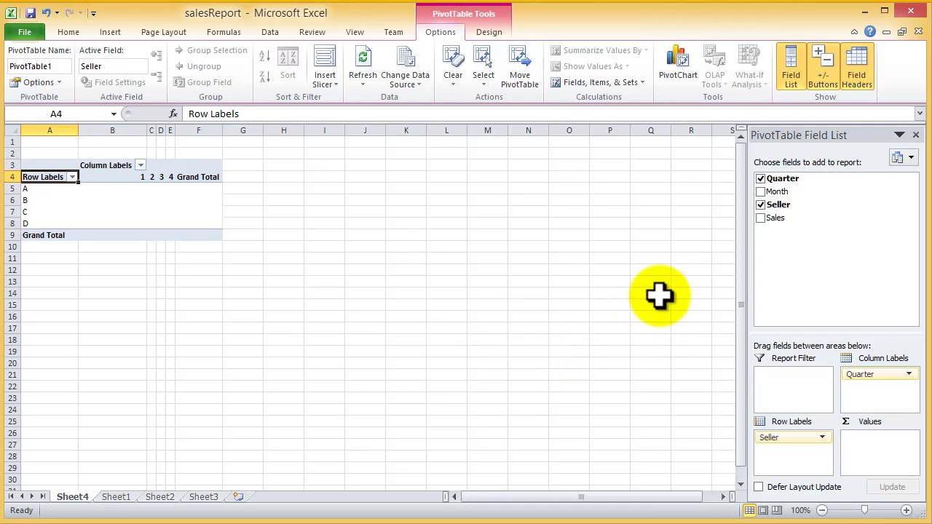
Nest Month beneath Seller in Row Labels so each seller lists its twelve months
drag(773, 218, 778, 192)
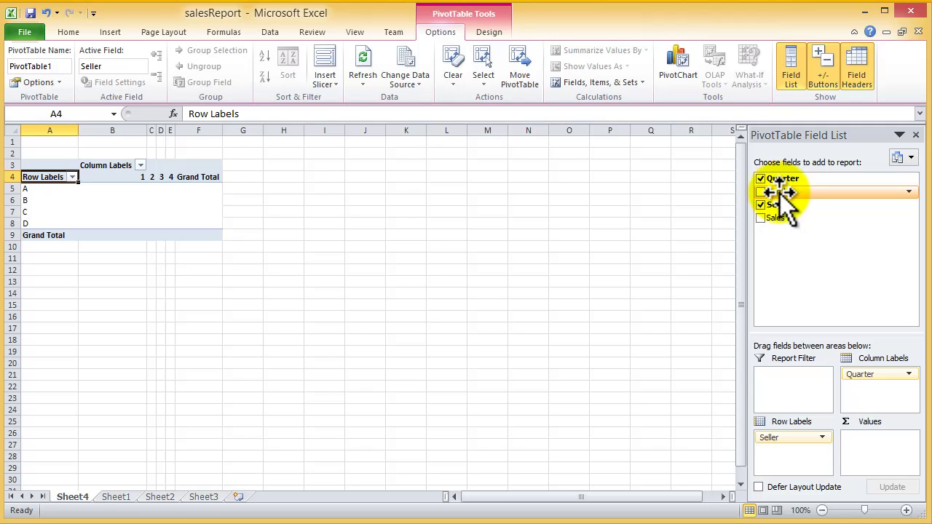
mouse_move(777, 192)
mouse_down()
mouse_move(822, 284)
mouse_move(828, 338)
mouse_move(850, 345)
mouse_move(765, 448)
mouse_up()
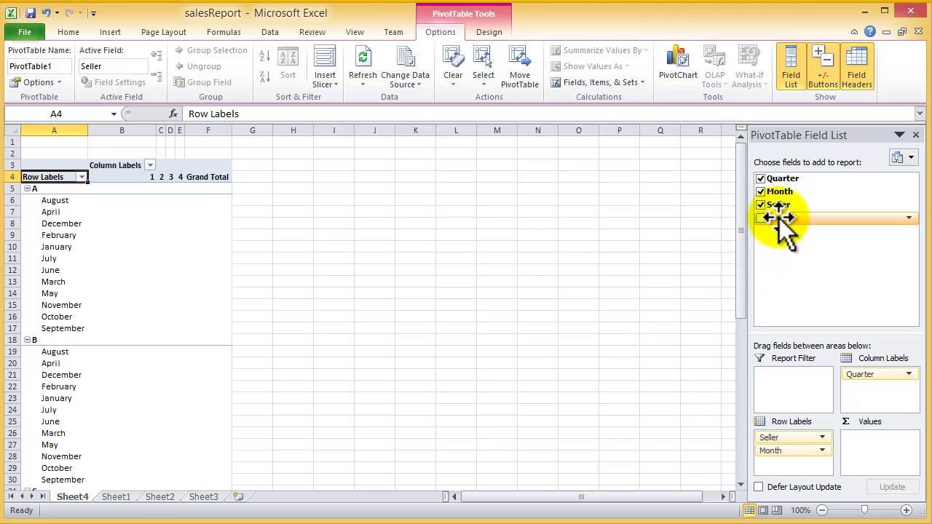
Add Sales to Values as Sum of Sales, producing a 4113 grand total
drag(779, 218, 860, 437)
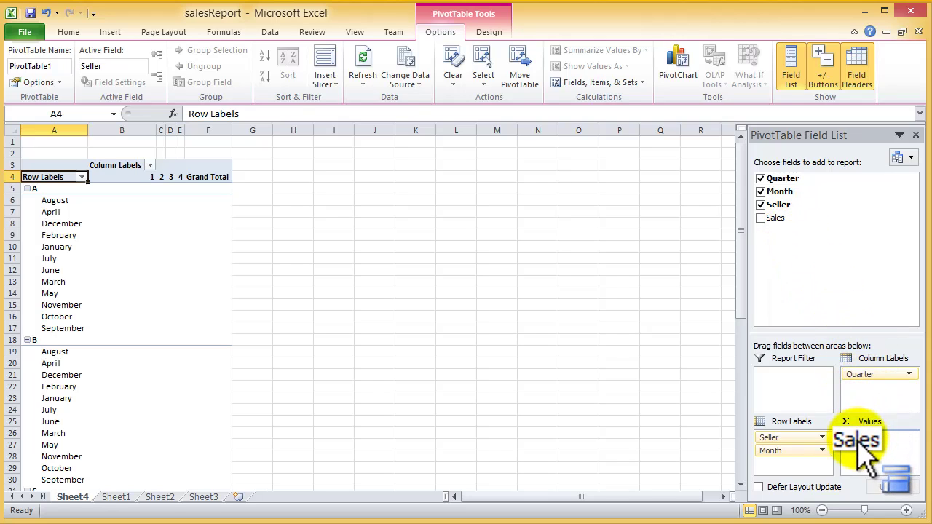
drag(860, 432, 853, 437)
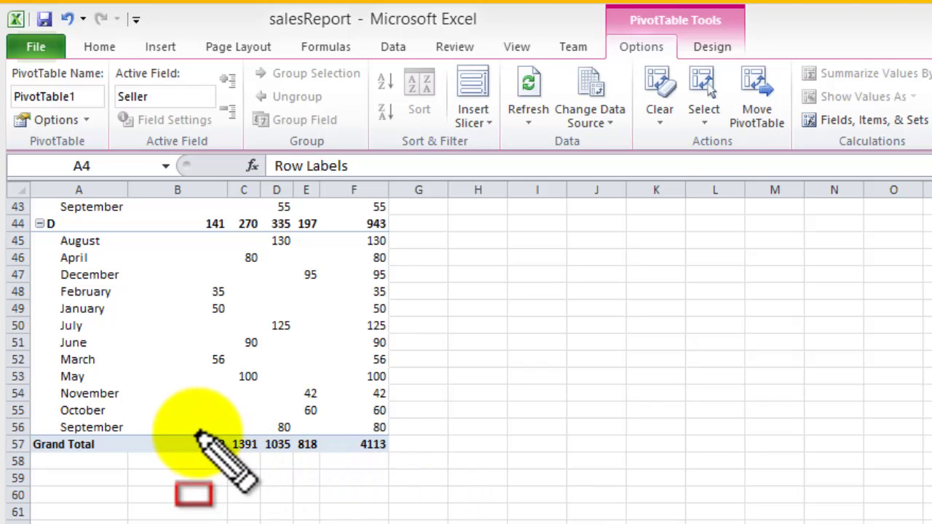
drag(197, 435, 393, 457)
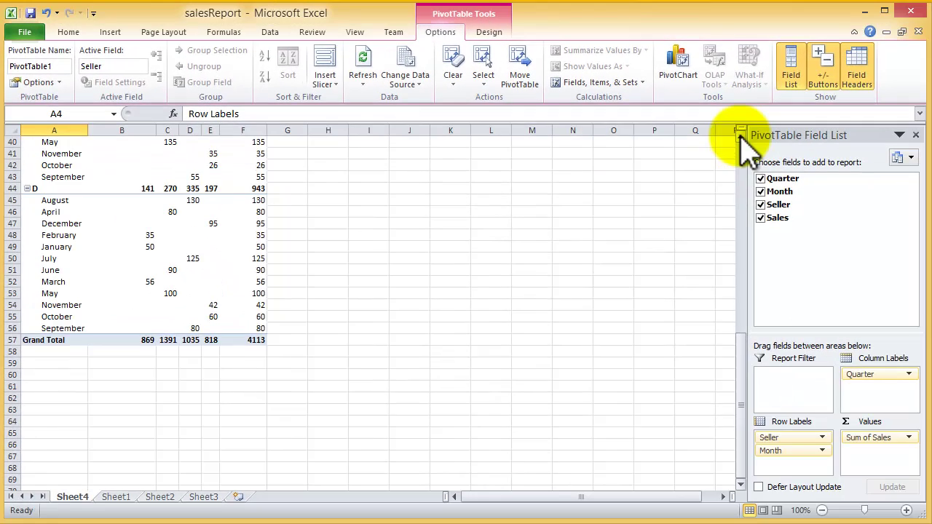
Bring up the Subtotals choices on the PivotTable Tools Design tab
scroll(740, 138, up, 2)
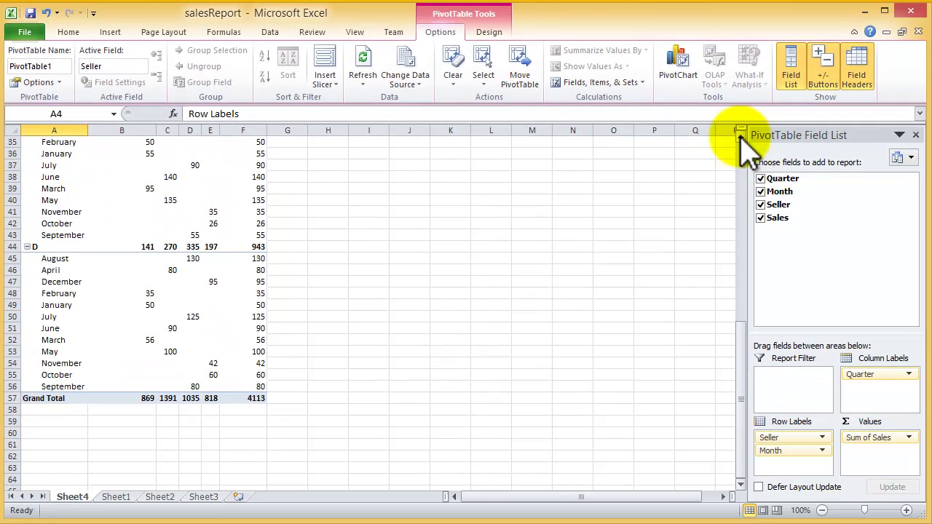
scroll(740, 138, up, 3)
scroll(740, 139, up, 3)
scroll(740, 138, up, 4)
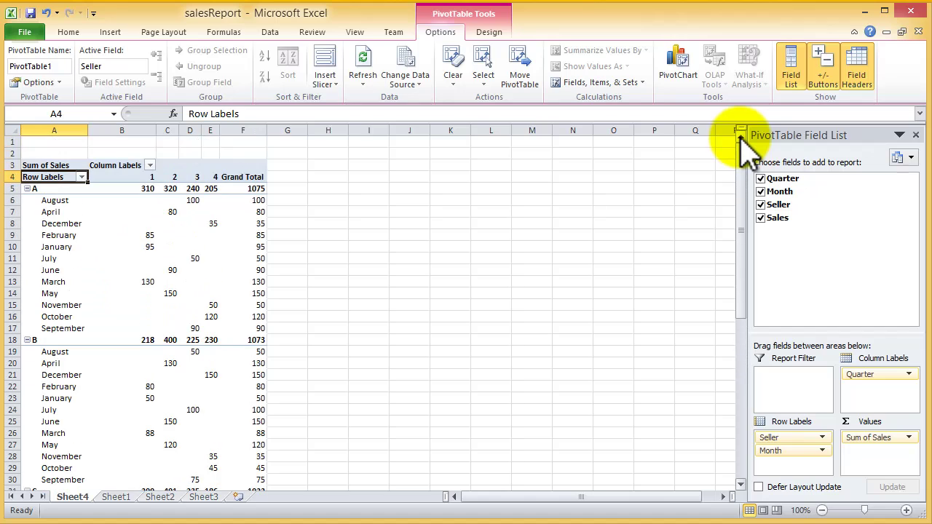
click(489, 34)
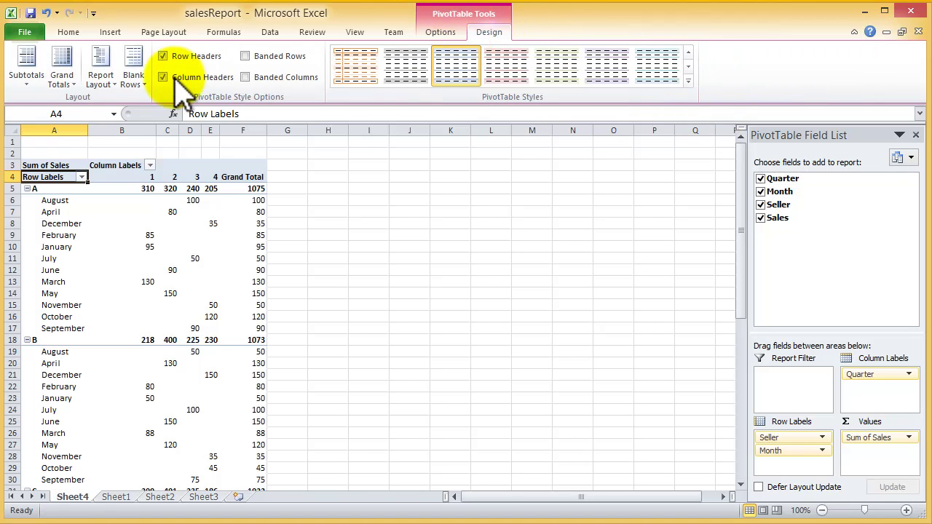
click(26, 81)
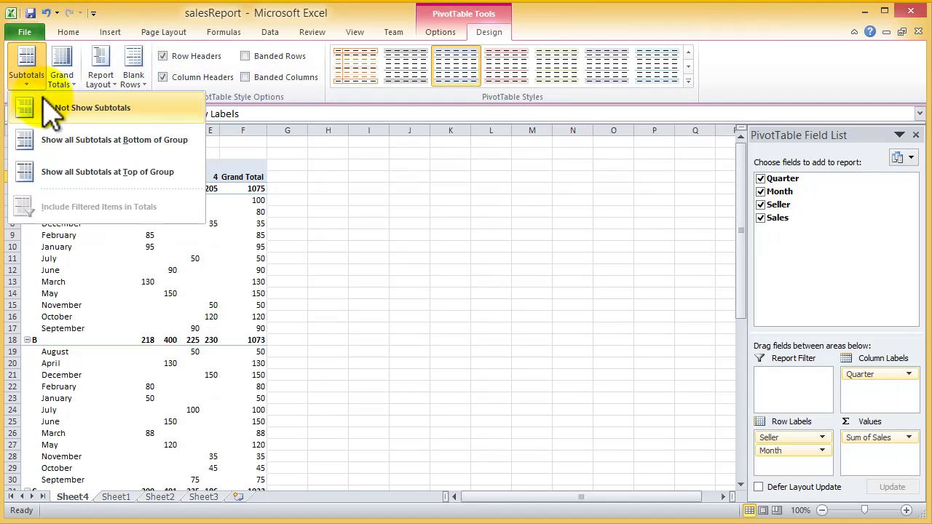
Turn subtotals off, then show all subtotals at the bottom of each seller group
click(45, 102)
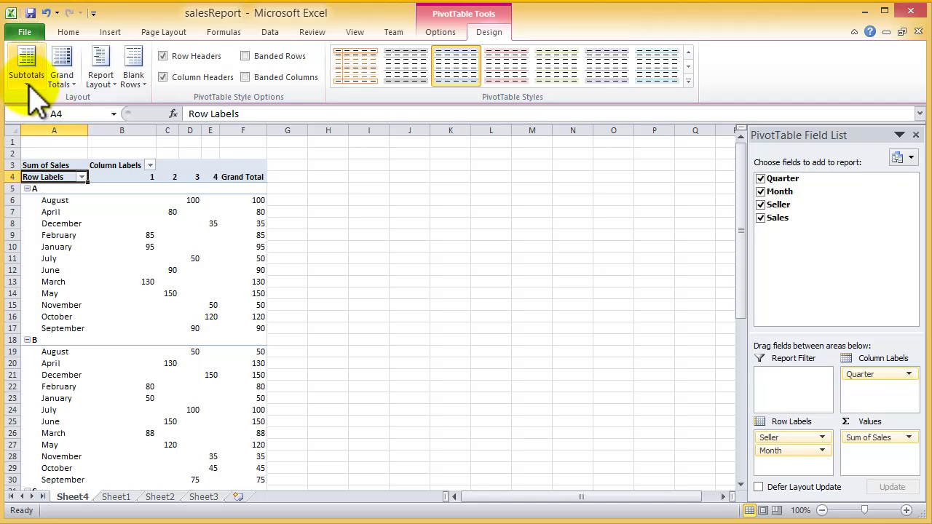
click(27, 81)
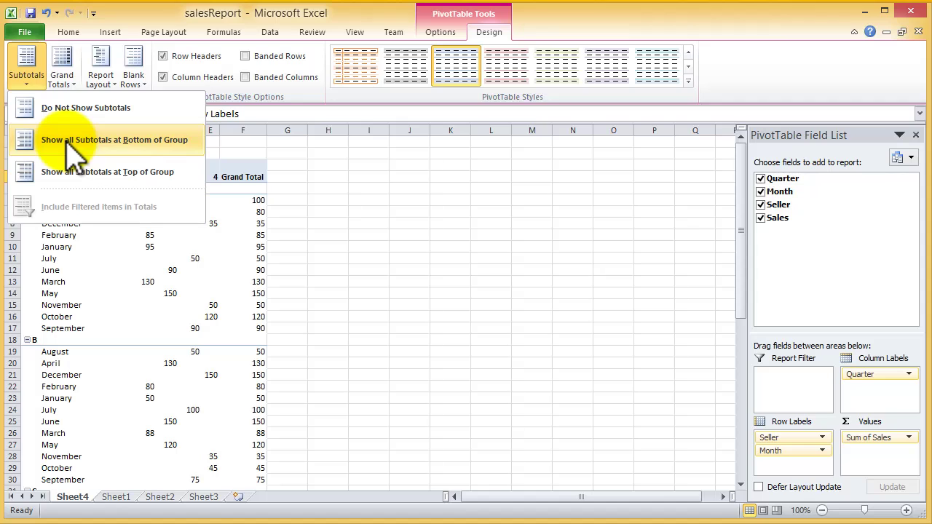
click(69, 142)
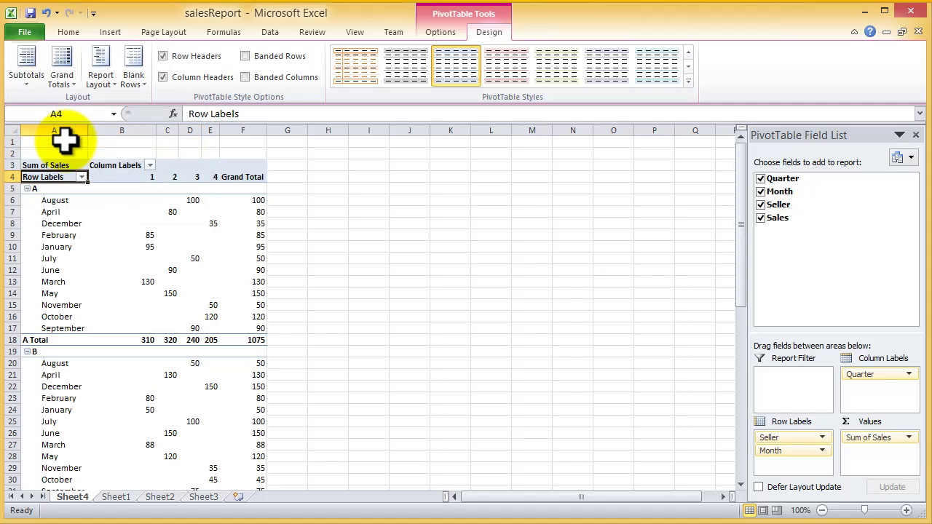
Set the PivotTable to show all subtotals at the top of each seller's group
click(30, 77)
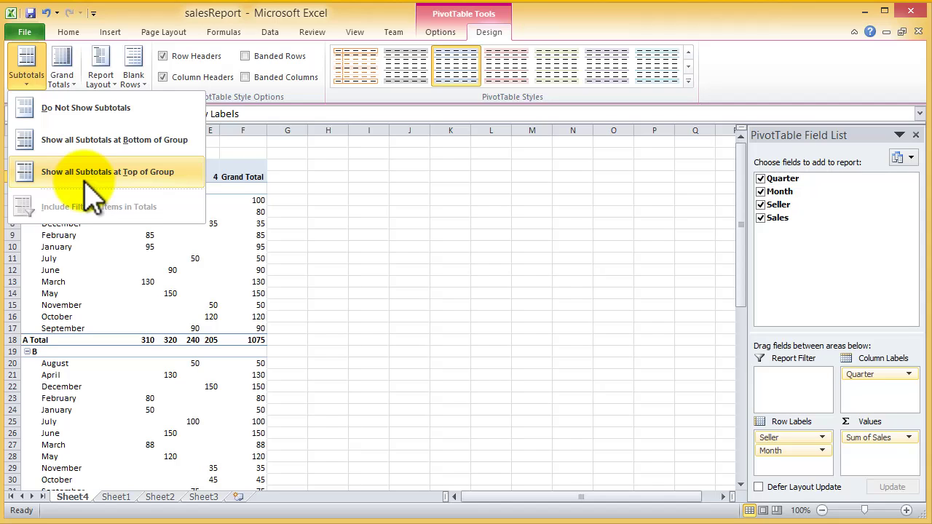
click(86, 182)
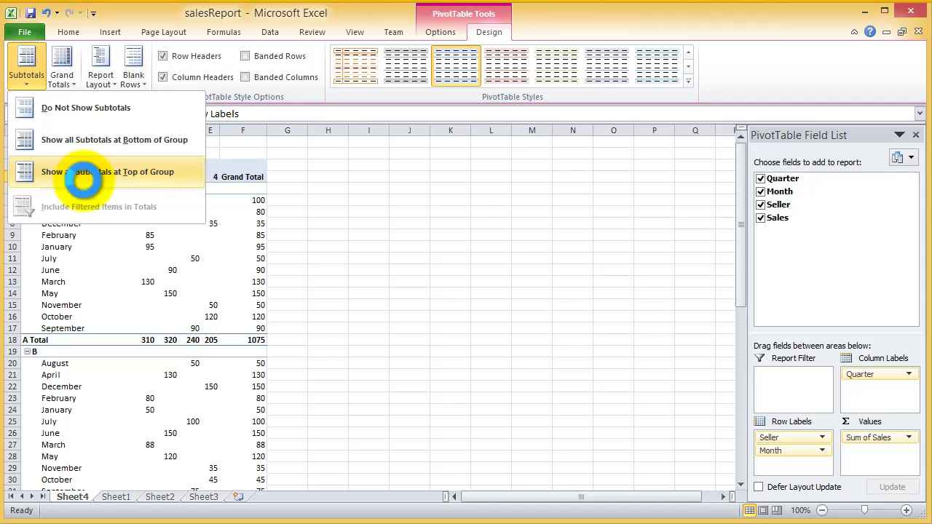